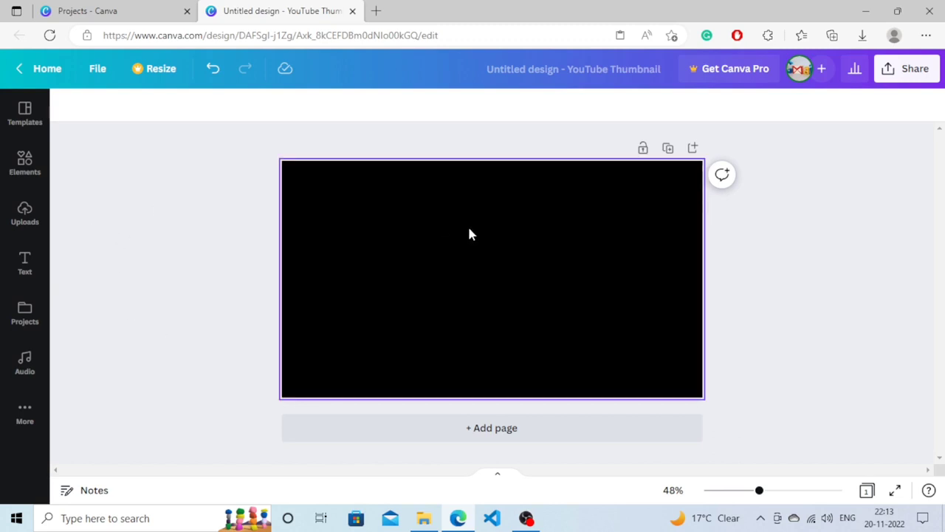
# Add the recently used golden lion head graphic to the page and scale it down slightly.
pyautogui.click(25, 167)
pyautogui.click(178, 111)
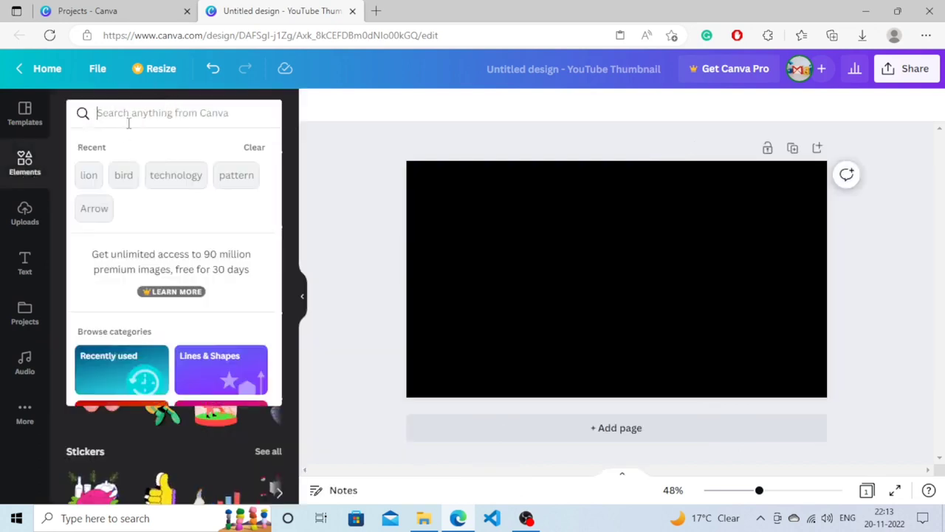
pyautogui.click(63, 114)
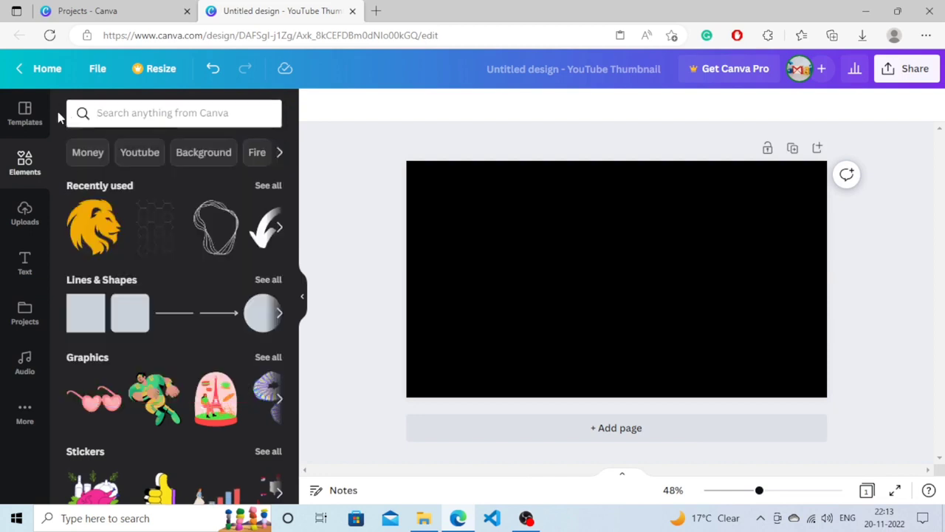
pyautogui.click(92, 229)
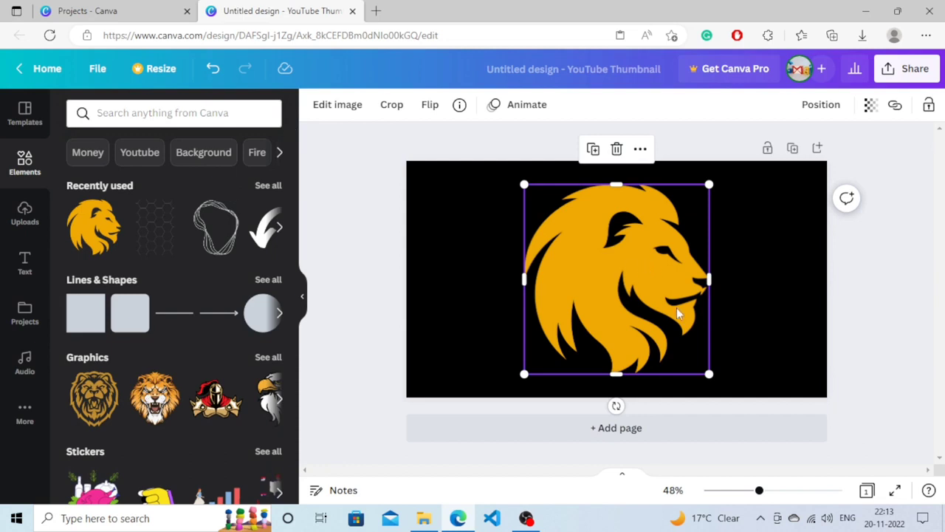
pyautogui.moveTo(713, 374); pyautogui.dragTo(697, 362)
pyautogui.click(708, 316)
pyautogui.click(607, 282)
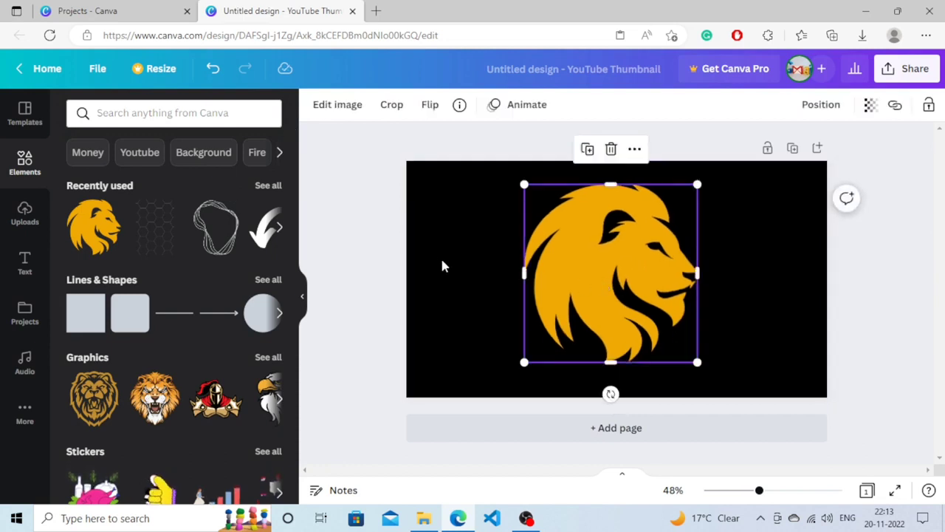
# Change the page background colour to white.
pyautogui.click(455, 260)
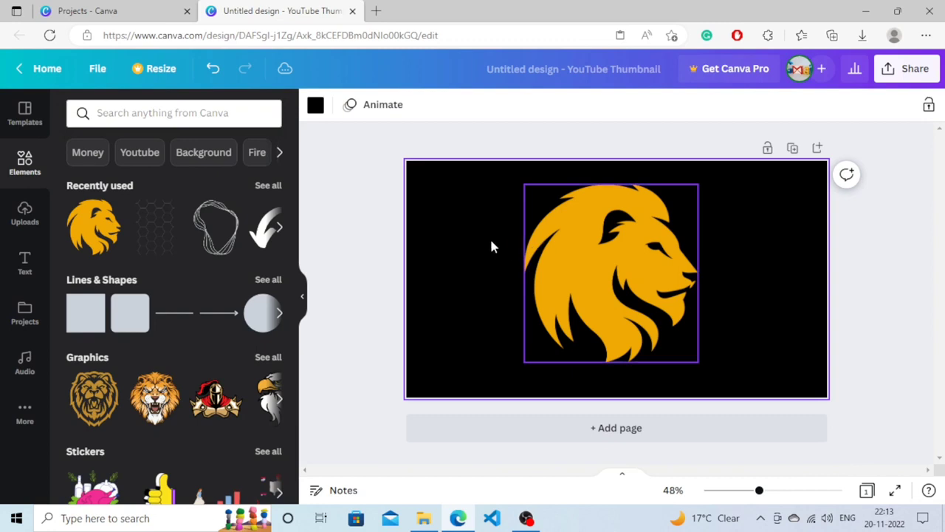
pyautogui.click(316, 104)
pyautogui.click(265, 377)
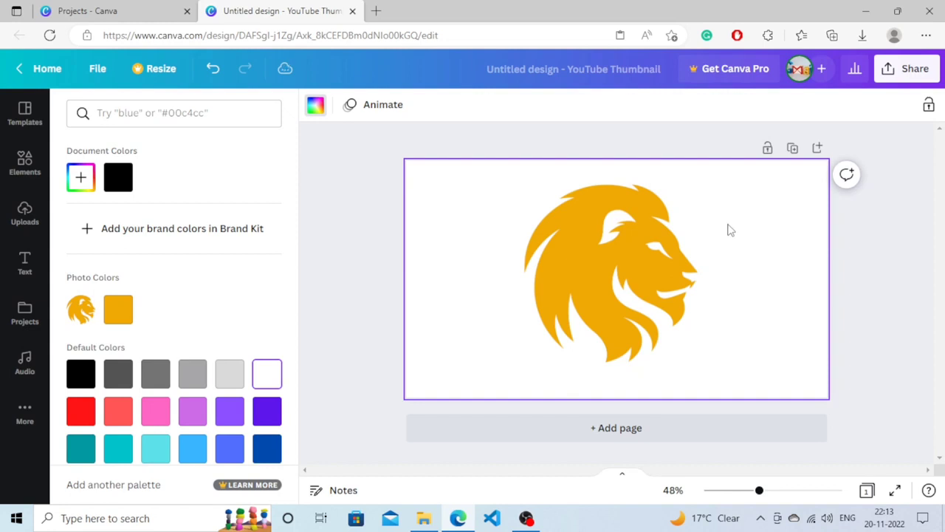
# Adjust the lion image's brightness to -100 and contrast to 100.
pyautogui.click(579, 258)
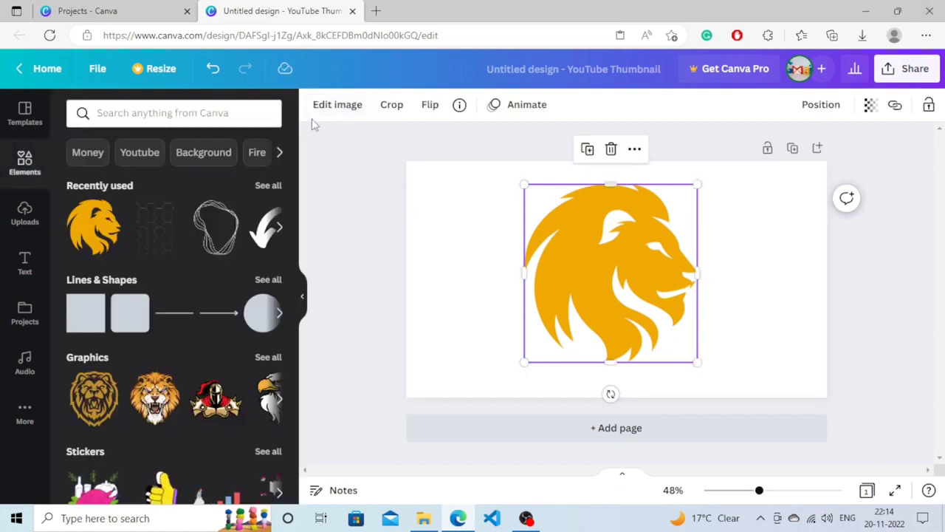
pyautogui.click(345, 111)
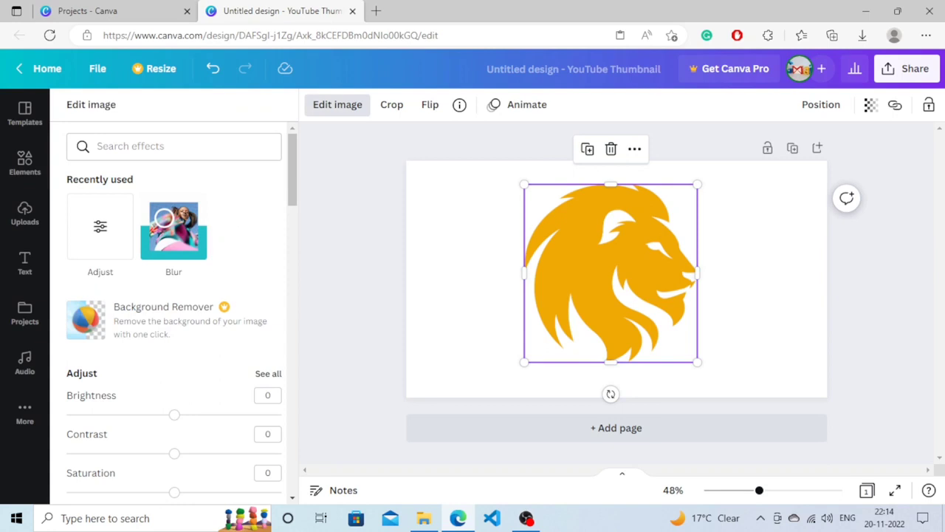
pyautogui.scroll(-1, 196, 412)
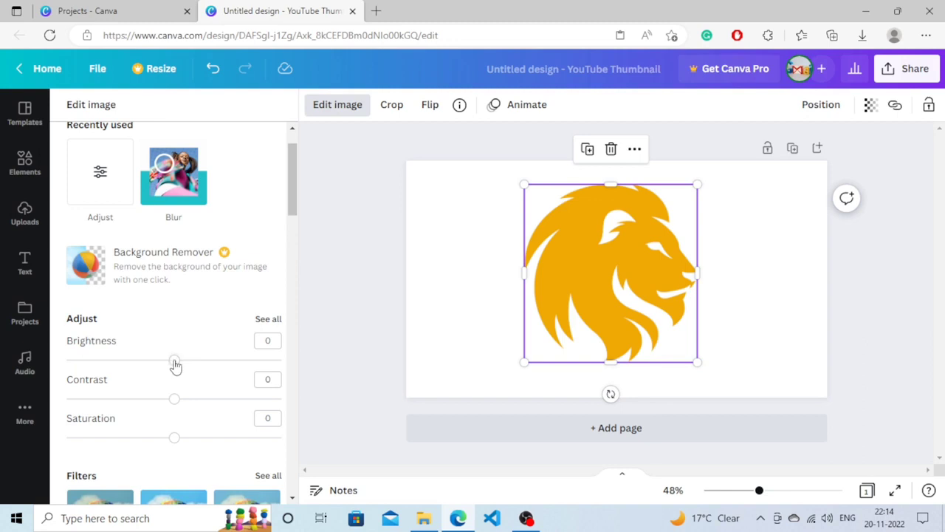
pyautogui.moveTo(169, 366); pyautogui.dragTo(30, 361)
pyautogui.moveTo(178, 400); pyautogui.dragTo(282, 398)
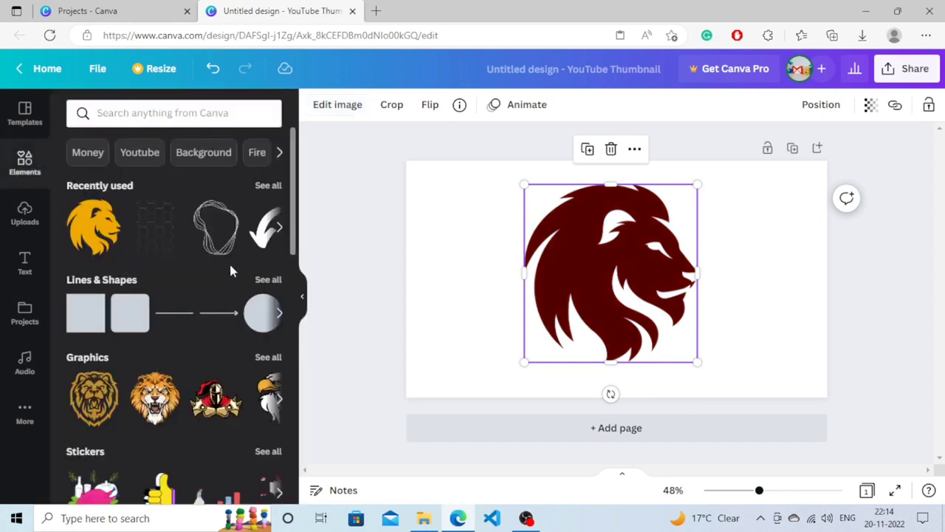
# Set the lion image's saturation to -100, keeping brightness at -100, and close the image adjustments.
pyautogui.click(352, 107)
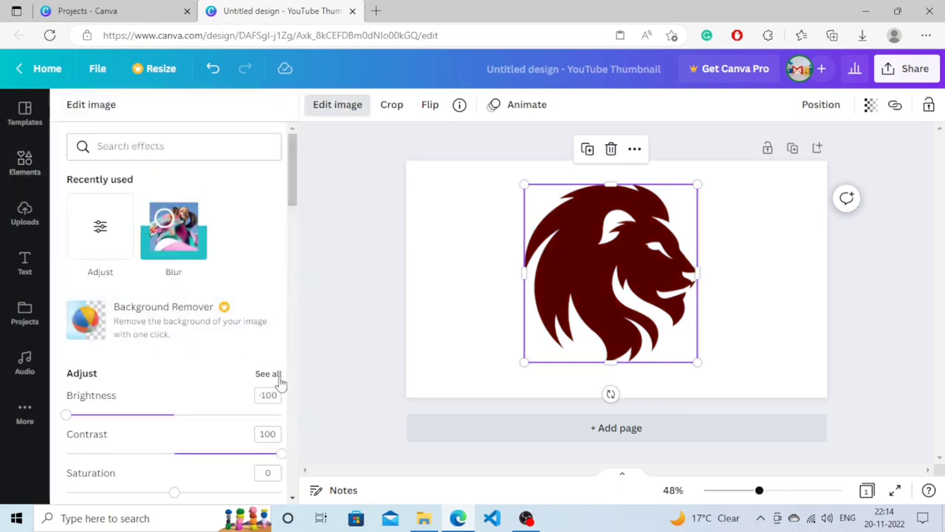
pyautogui.scroll(-2, 197, 468)
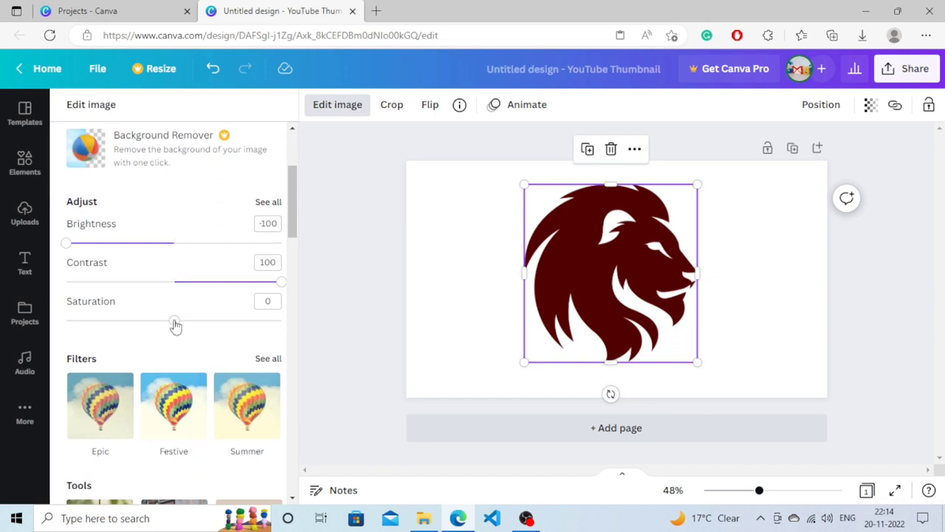
pyautogui.moveTo(175, 321); pyautogui.dragTo(44, 327)
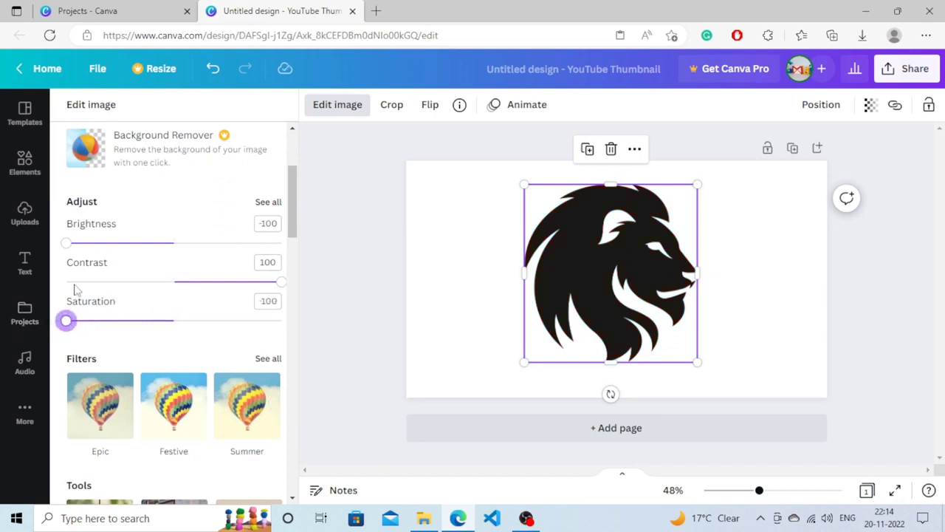
pyautogui.moveTo(181, 249); pyautogui.dragTo(4, 255)
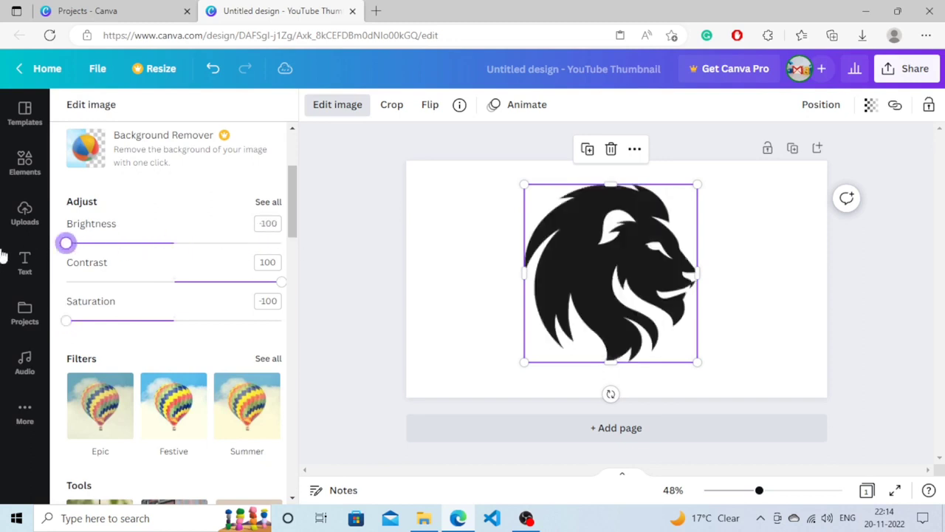
pyautogui.press('Escape')
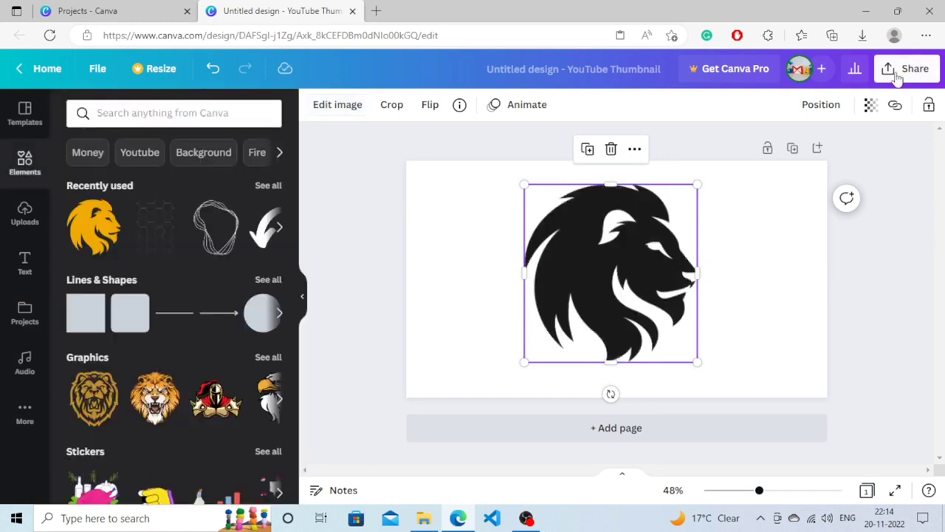
# Download the black lion design as a PNG at 1,280 × 720 px.
pyautogui.click(911, 68)
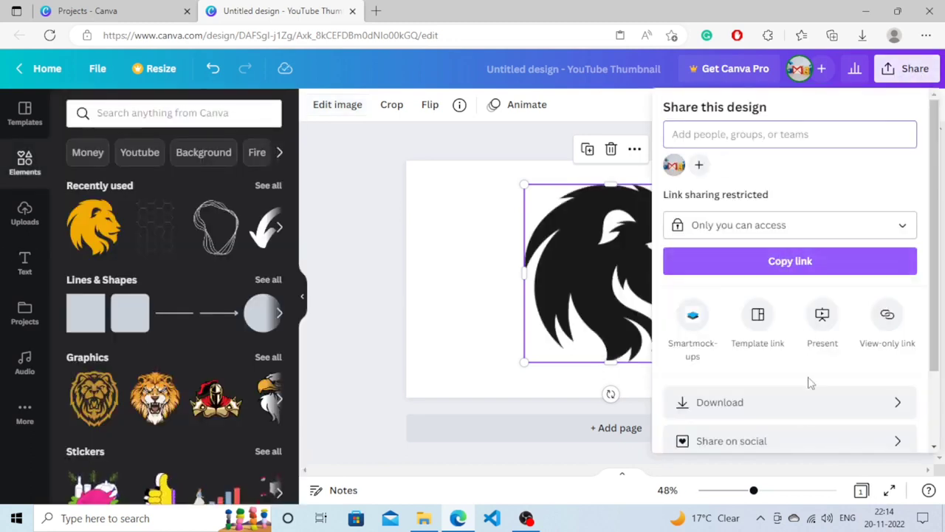
pyautogui.scroll(-2, 802, 427)
pyautogui.click(755, 347)
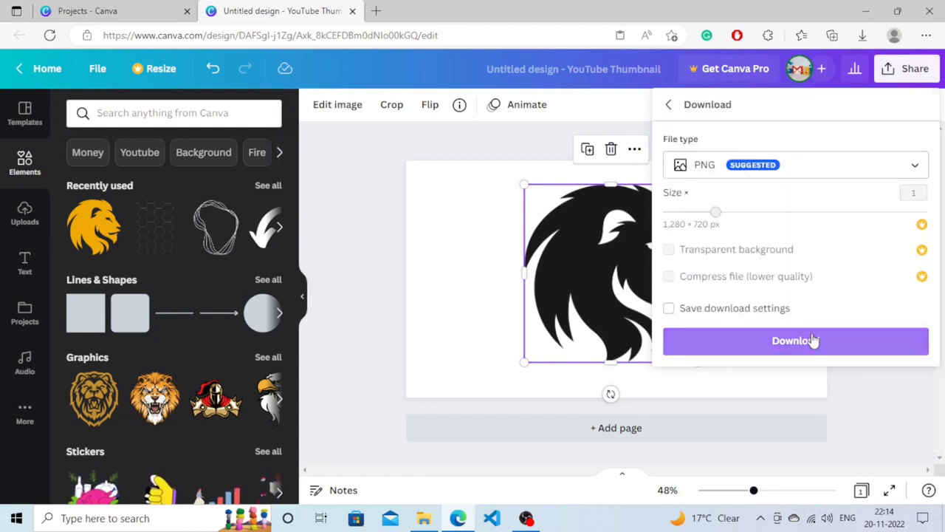
pyautogui.click(814, 339)
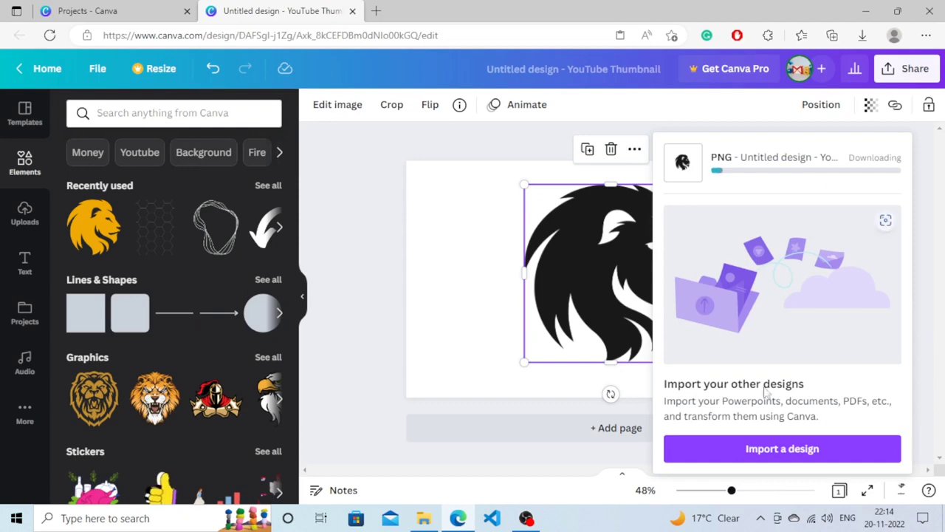
pyautogui.click(460, 137)
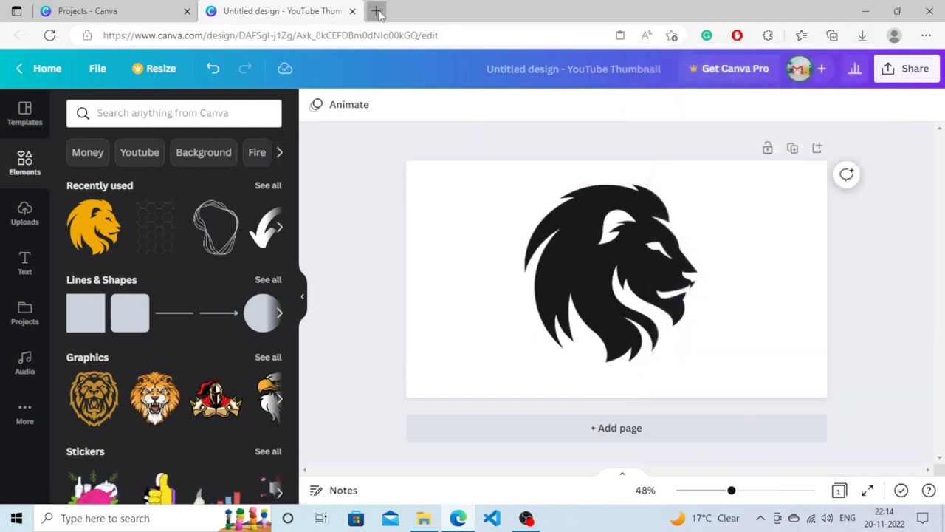
# Search the web for "background remover" in a new browser tab and open the remove.bg site.
pyautogui.click(375, 10)
pyautogui.write('BACKG')
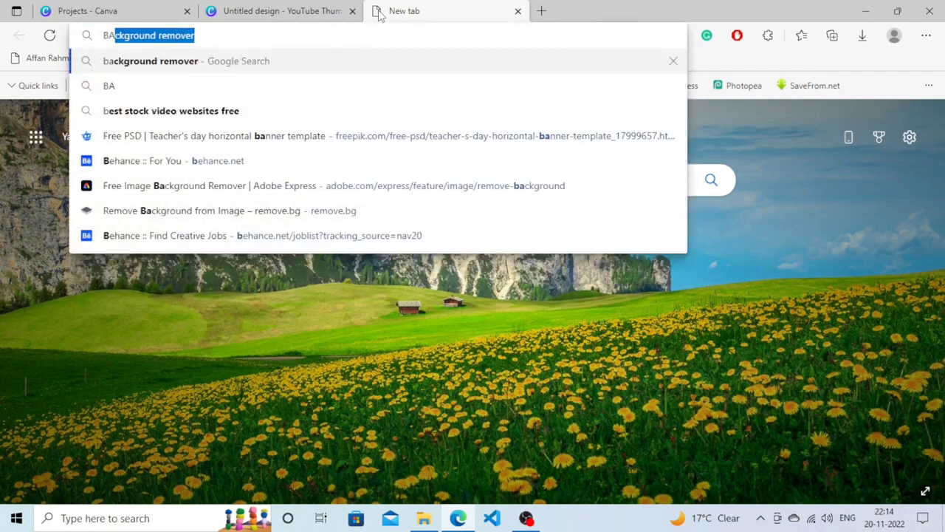
pyautogui.write('R')
pyautogui.press('Return')
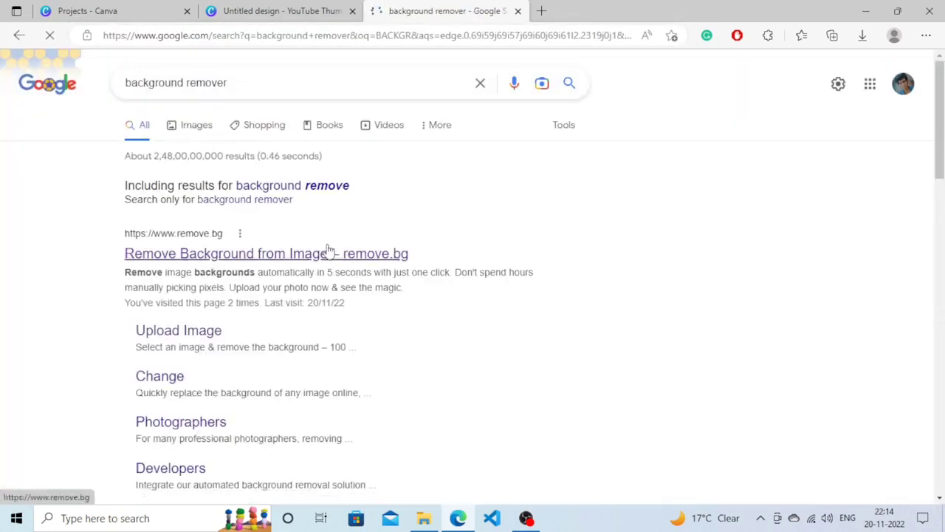
pyautogui.click(407, 249)
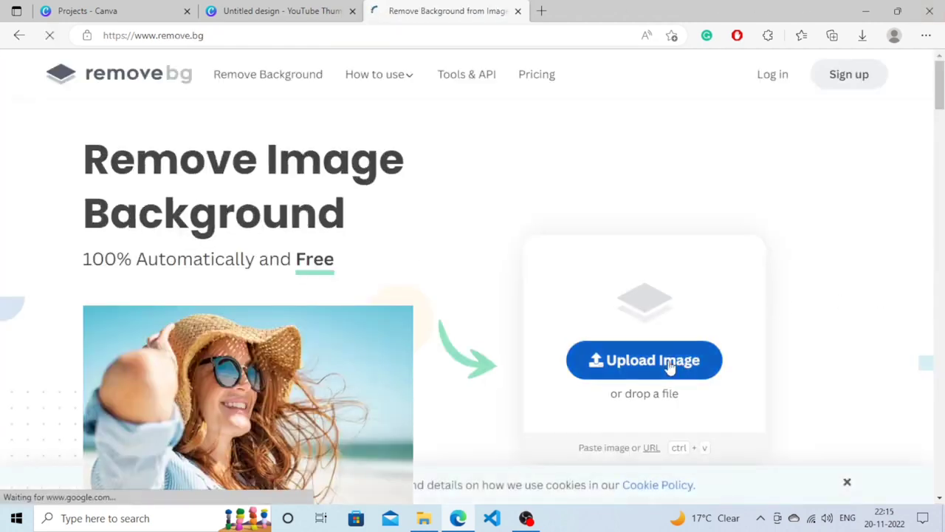
# Upload "Untitled design (4)" to remove.bg and download the preview image with its background removed.
pyautogui.click(638, 372)
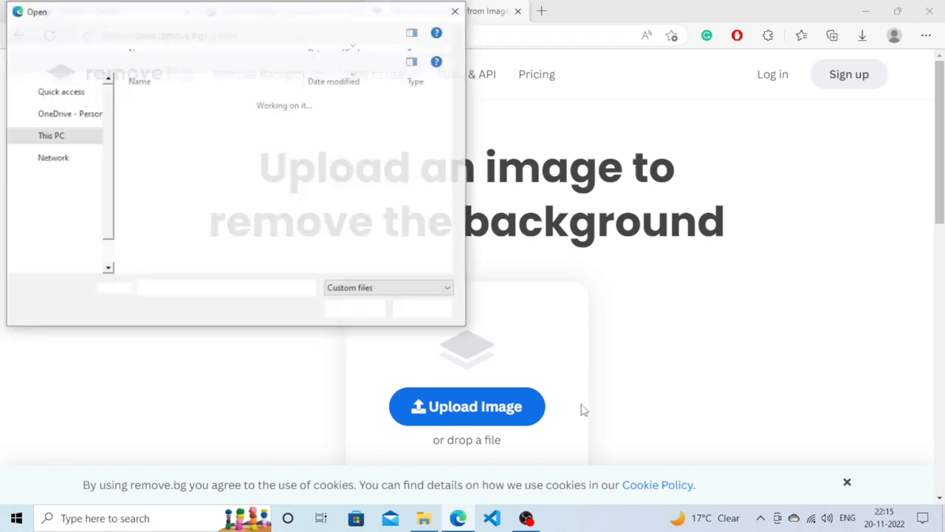
pyautogui.click(189, 121)
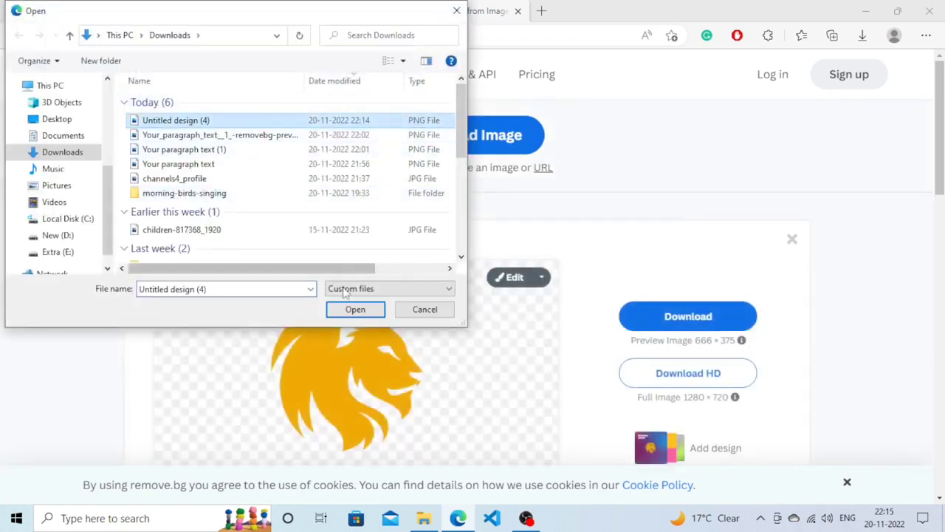
pyautogui.click(355, 308)
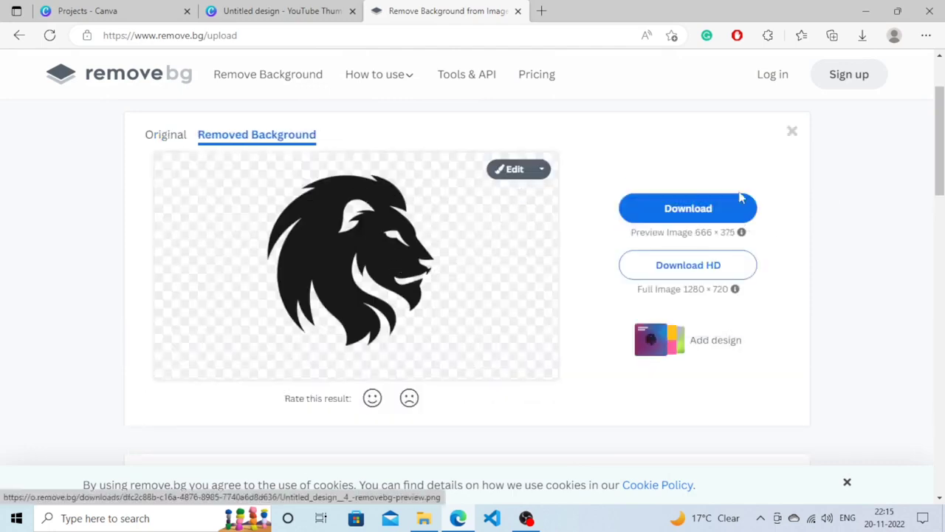
pyautogui.click(676, 213)
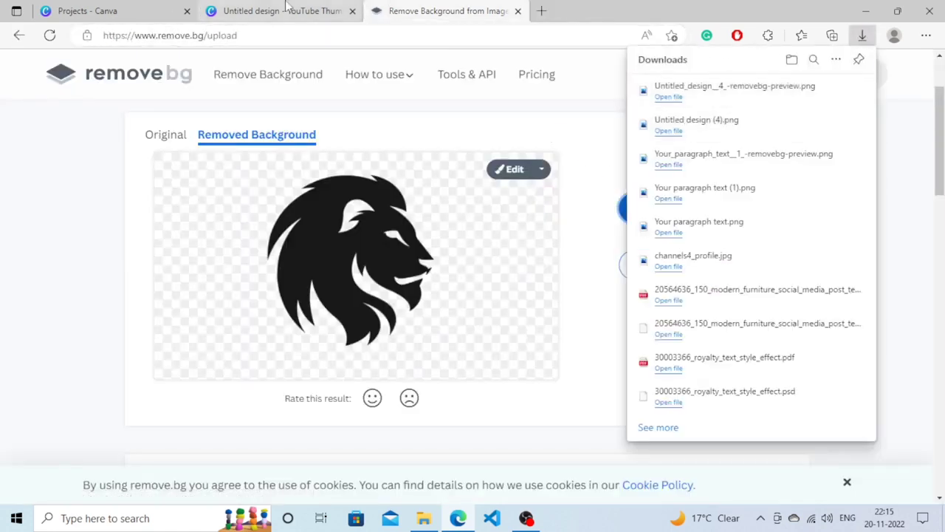
# Return to the Canva design and reset the lion image's brightness, contrast and saturation to 0.
pyautogui.click(264, 9)
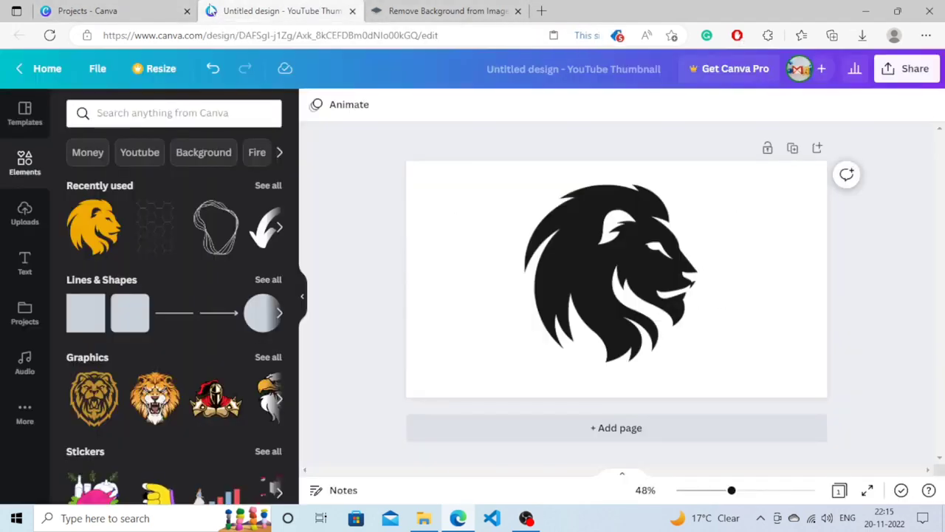
pyautogui.click(579, 234)
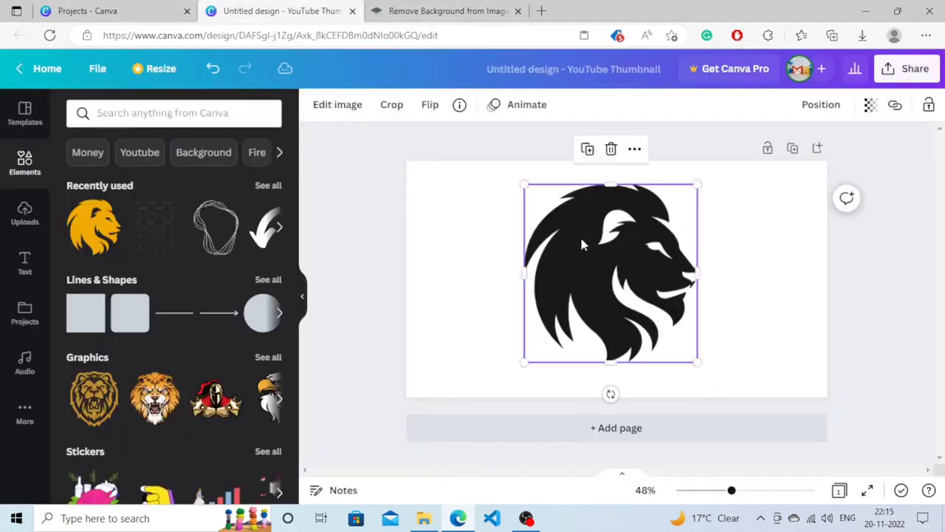
pyautogui.click(343, 107)
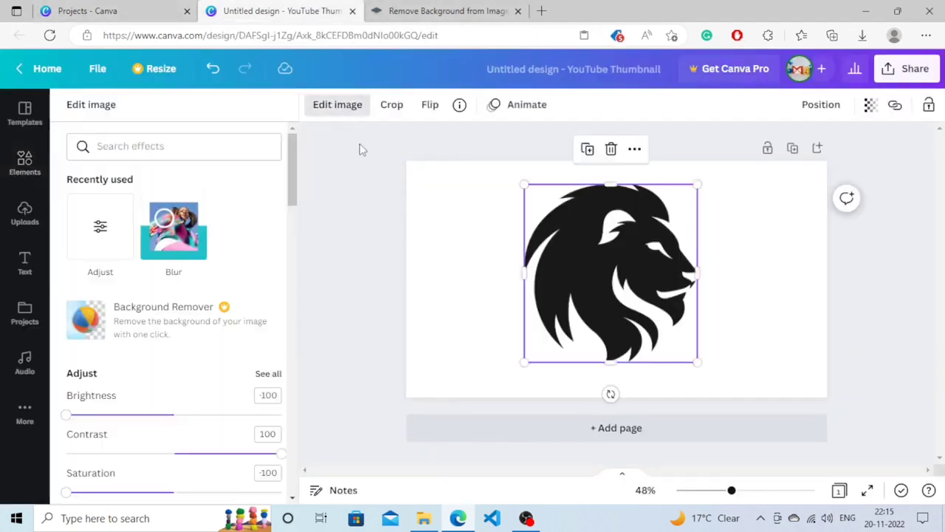
pyautogui.scroll(-2, 221, 390)
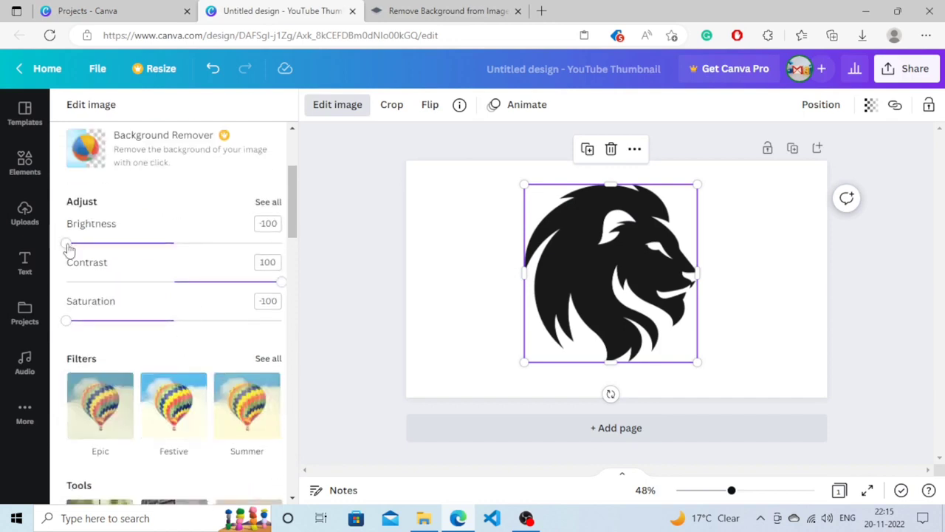
pyautogui.moveTo(66, 244); pyautogui.dragTo(175, 243)
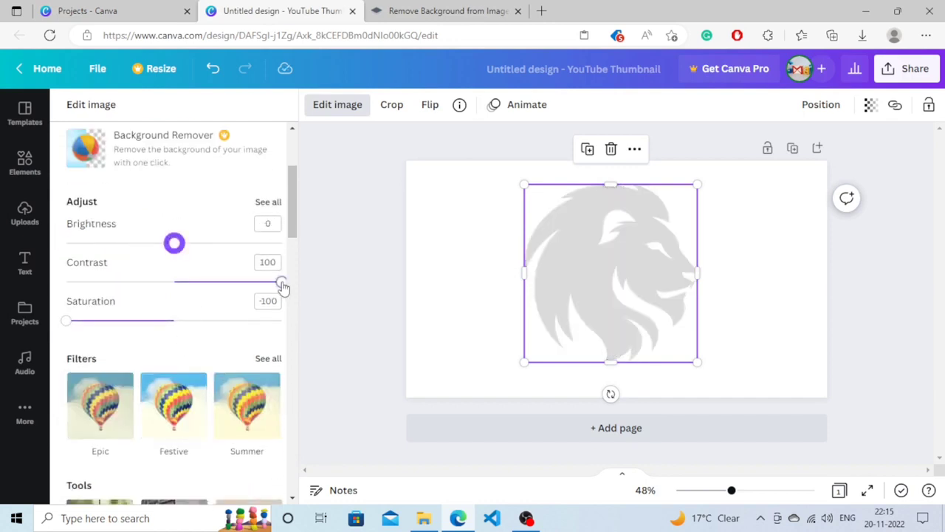
pyautogui.moveTo(282, 282); pyautogui.dragTo(174, 281)
pyautogui.moveTo(66, 321); pyautogui.dragTo(178, 322)
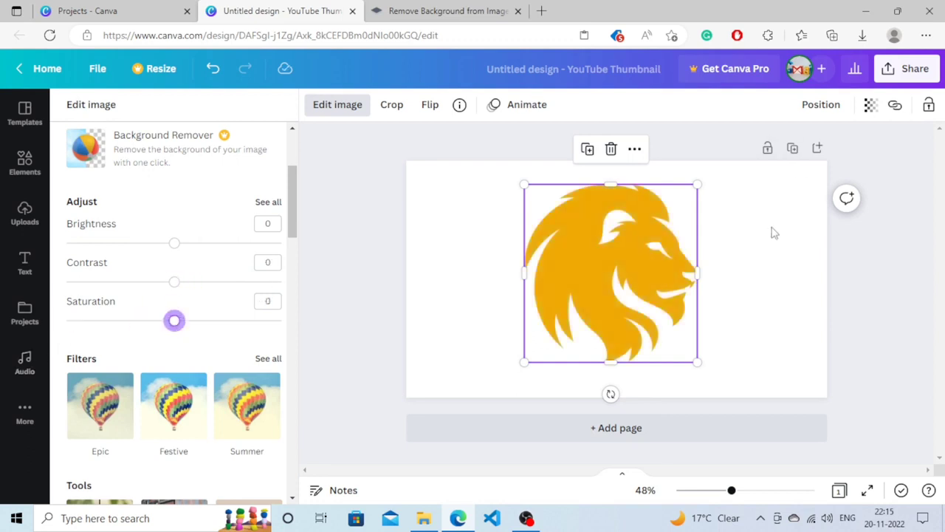
pyautogui.press('Escape')
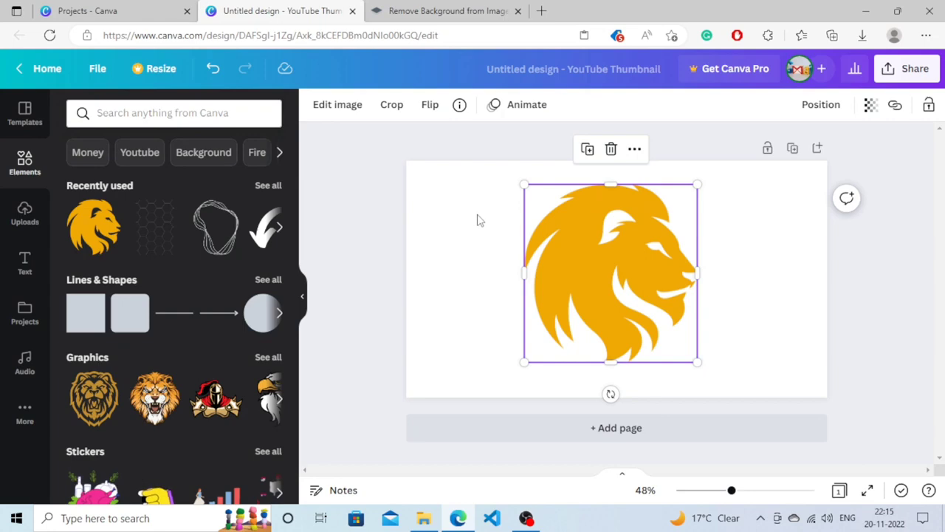
# Upload the Untitled_design__4_-removebg-preview image from Downloads and add the black lion to the page.
pyautogui.click(25, 215)
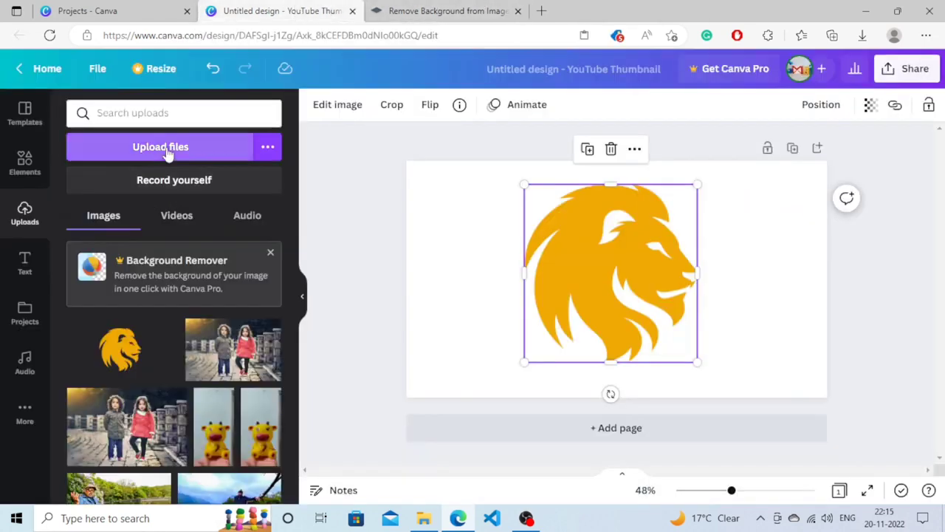
pyautogui.click(180, 125)
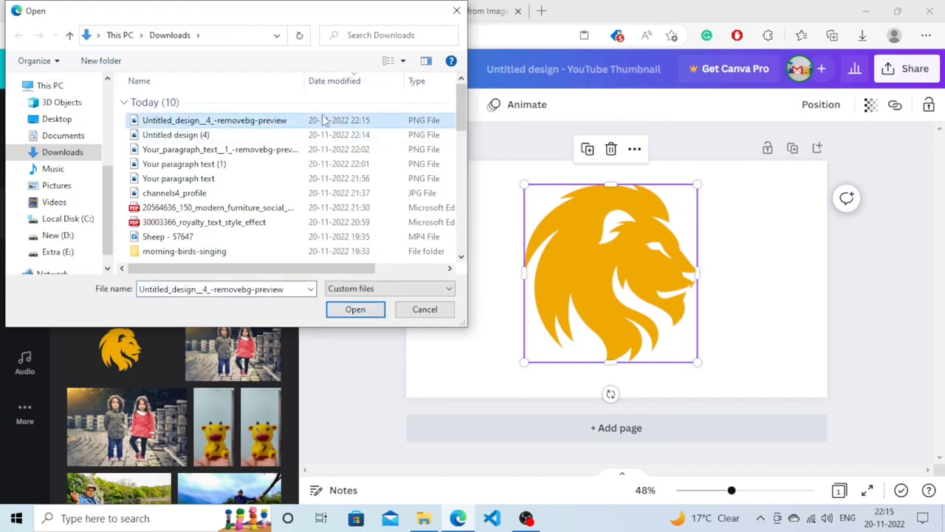
pyautogui.click(361, 314)
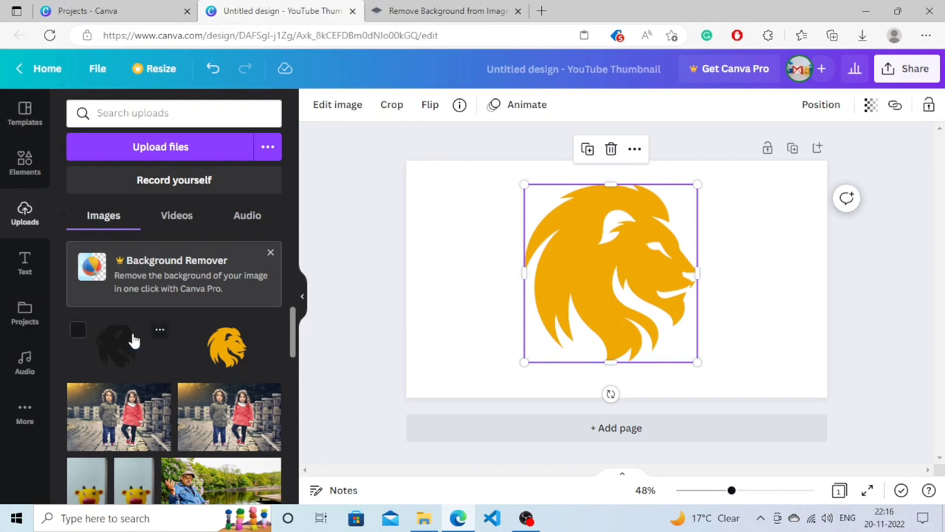
pyautogui.click(130, 340)
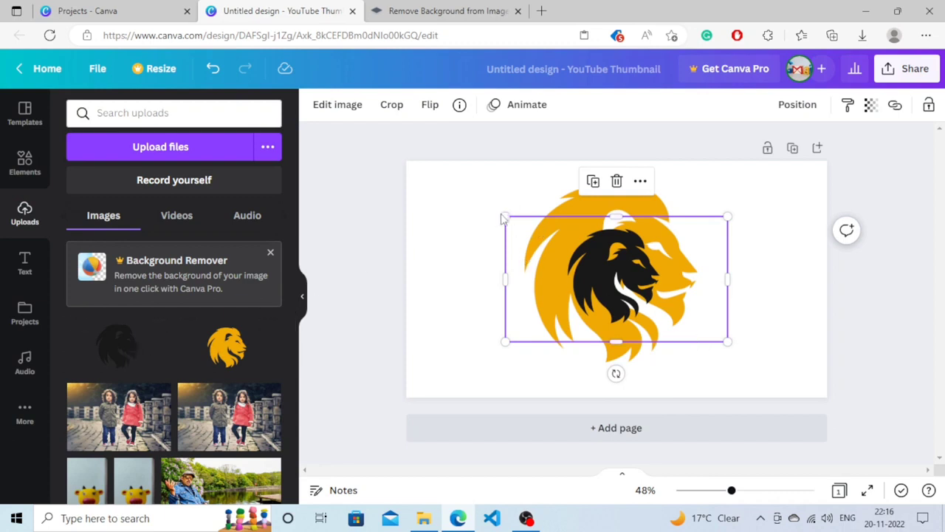
# Enlarge the black lion until it slightly exceeds the golden lion's size and offset it slightly to the right of the golden lion.
pyautogui.moveTo(506, 215); pyautogui.dragTo(402, 151)
pyautogui.moveTo(727, 341); pyautogui.dragTo(838, 403)
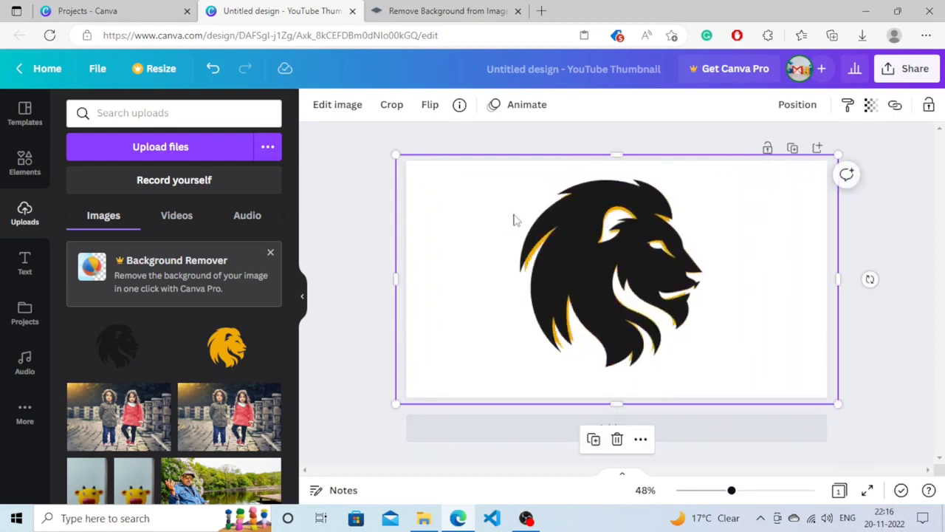
pyautogui.moveTo(396, 155); pyautogui.dragTo(389, 152)
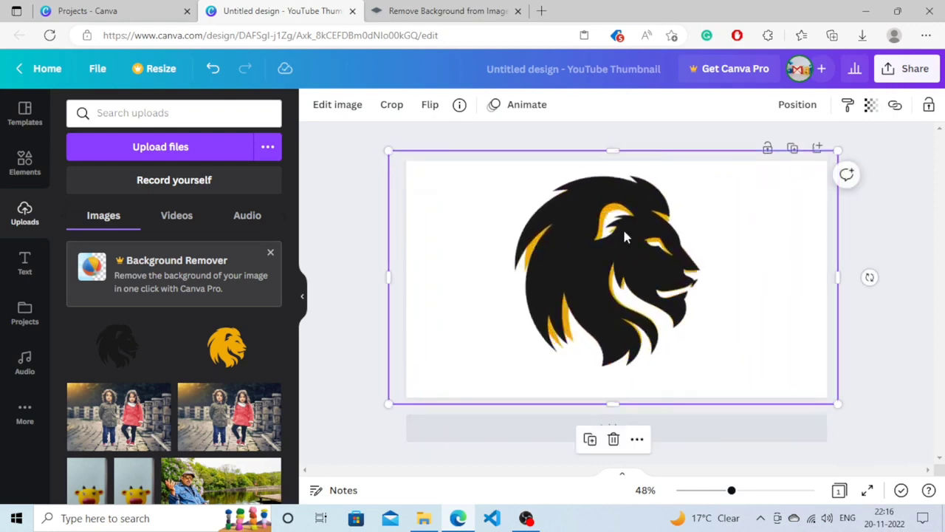
pyautogui.moveTo(620, 248)
pyautogui.mouseDown()
pyautogui.moveTo(635, 250)
pyautogui.moveTo(603, 246)
pyautogui.moveTo(632, 246)
pyautogui.mouseUp()
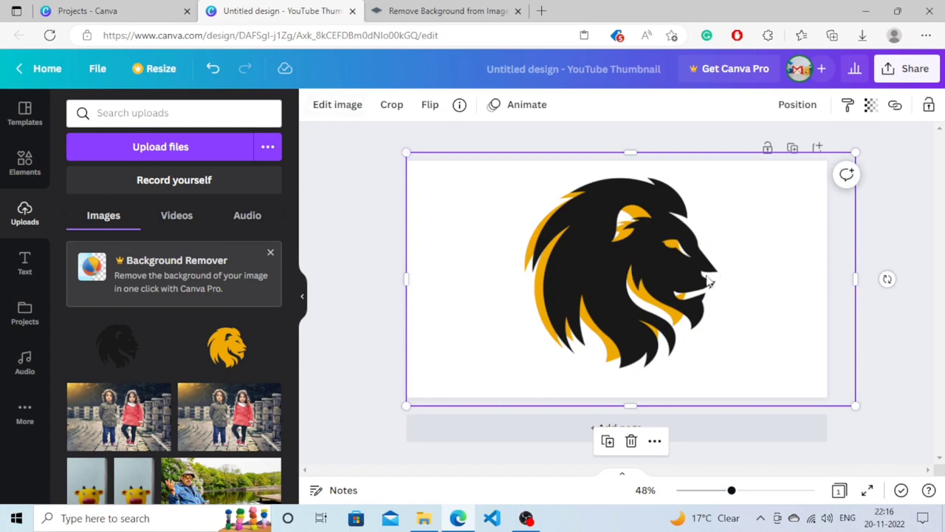
# Adjust the black lion image to brightness -48, contrast 16 and blur 16.
pyautogui.click(342, 111)
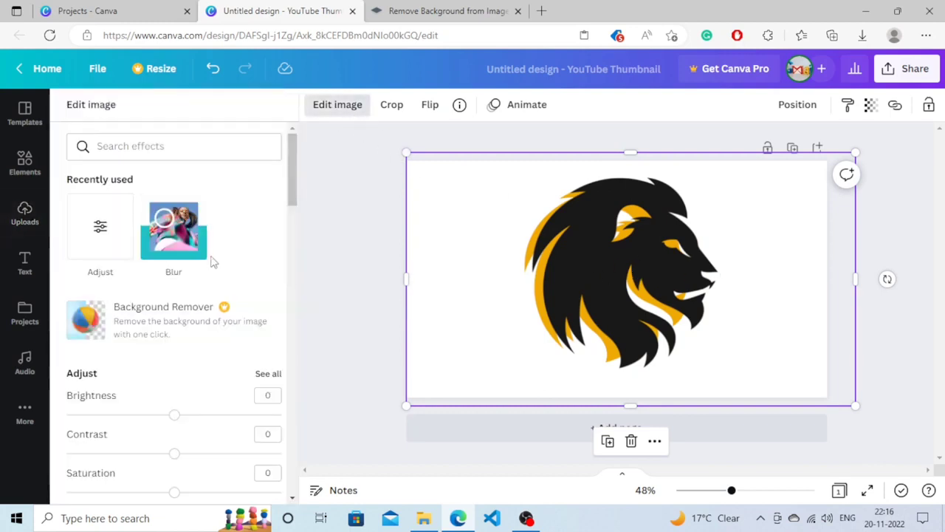
pyautogui.scroll(-2, 148, 295)
pyautogui.scroll(1, 111, 236)
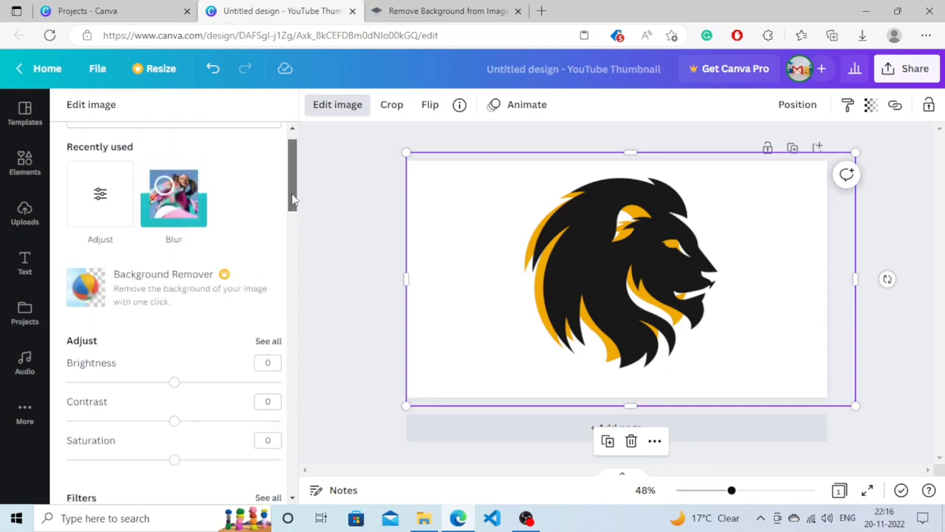
pyautogui.click(104, 221)
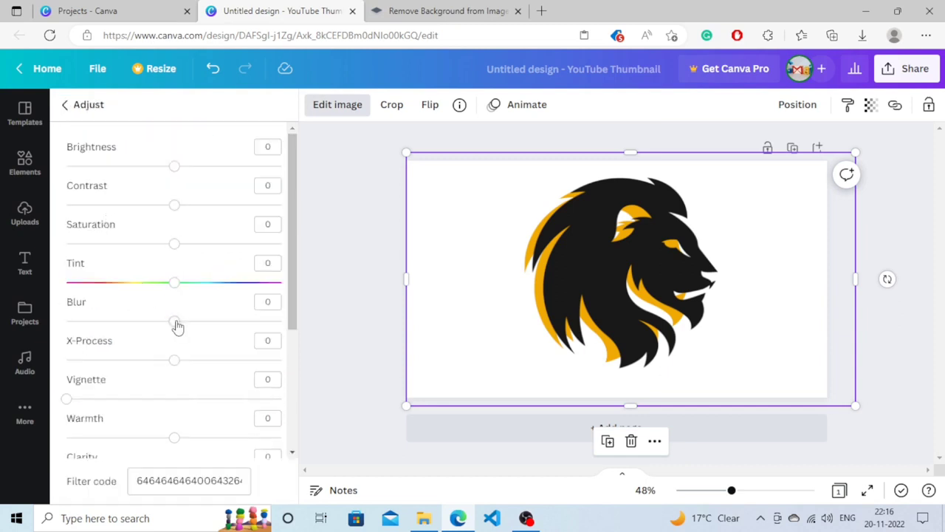
pyautogui.moveTo(177, 325); pyautogui.dragTo(205, 326)
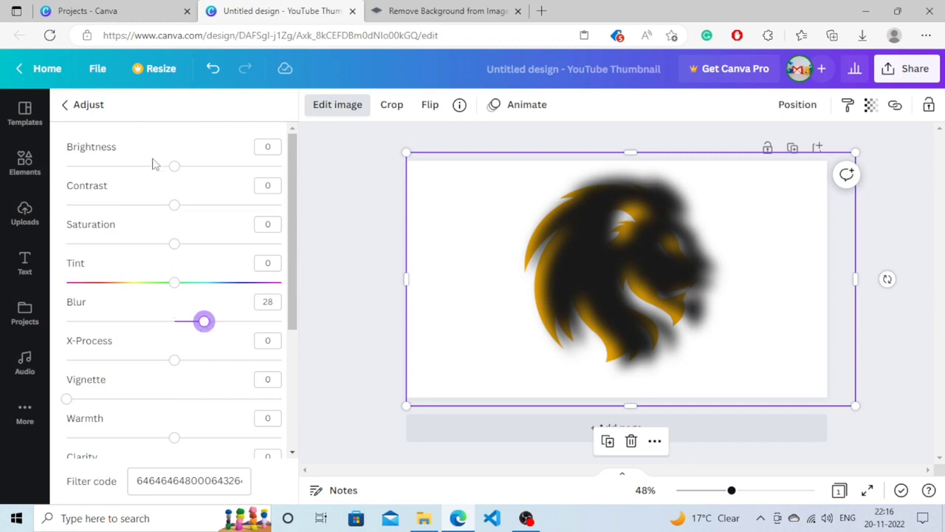
pyautogui.moveTo(174, 169); pyautogui.dragTo(124, 180)
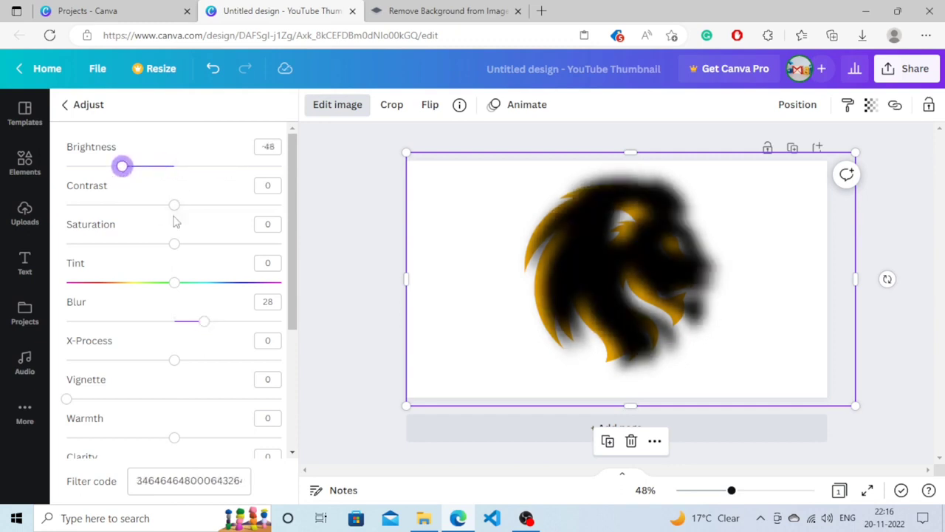
pyautogui.moveTo(175, 206); pyautogui.dragTo(192, 221)
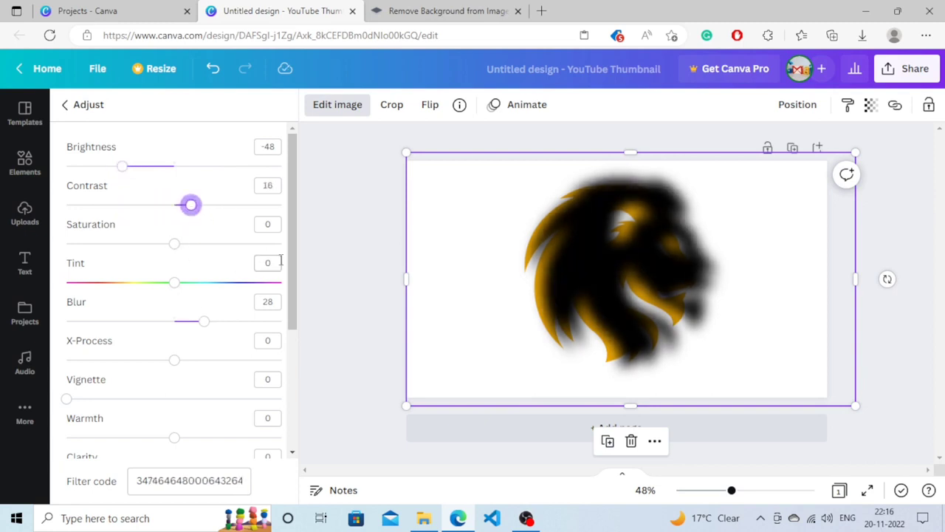
pyautogui.moveTo(295, 289); pyautogui.dragTo(295, 316)
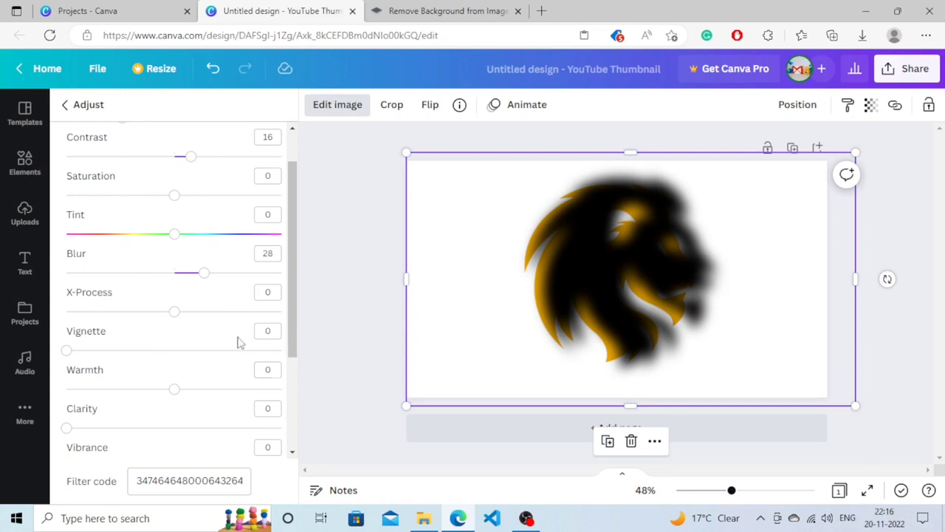
pyautogui.scroll(-1, 213, 293)
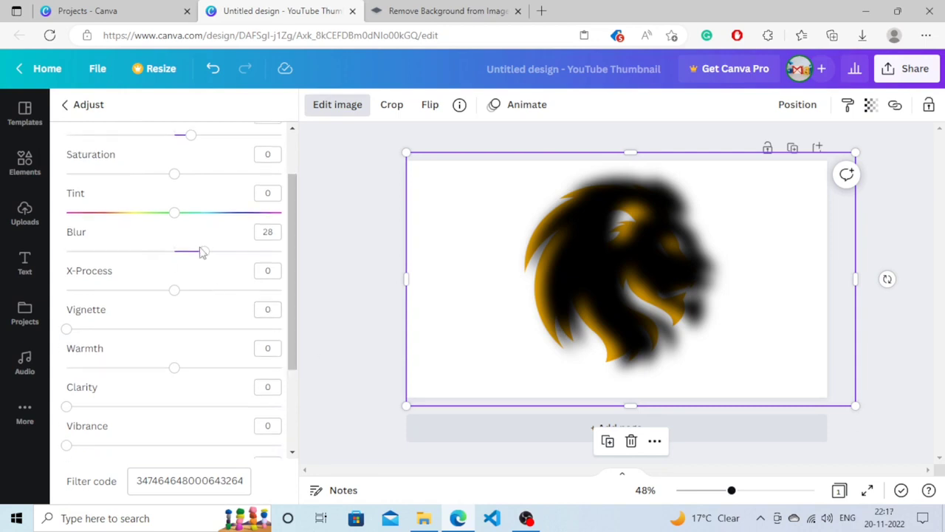
pyautogui.moveTo(202, 253); pyautogui.dragTo(190, 251)
pyautogui.scroll(3, 190, 251)
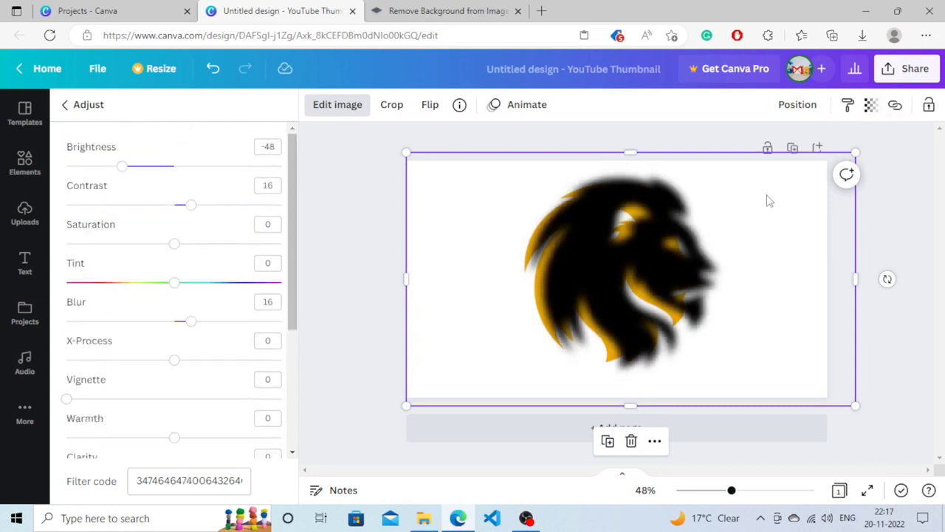
# Set the black lion's transparency to 78 and send it to the back, behind the golden lion.
pyautogui.click(875, 112)
pyautogui.moveTo(866, 164); pyautogui.dragTo(837, 169)
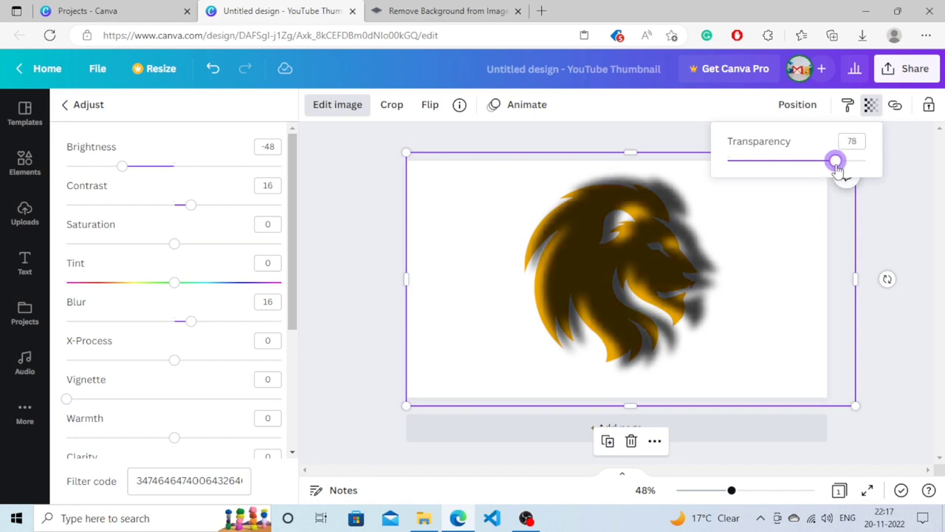
pyautogui.click(748, 264)
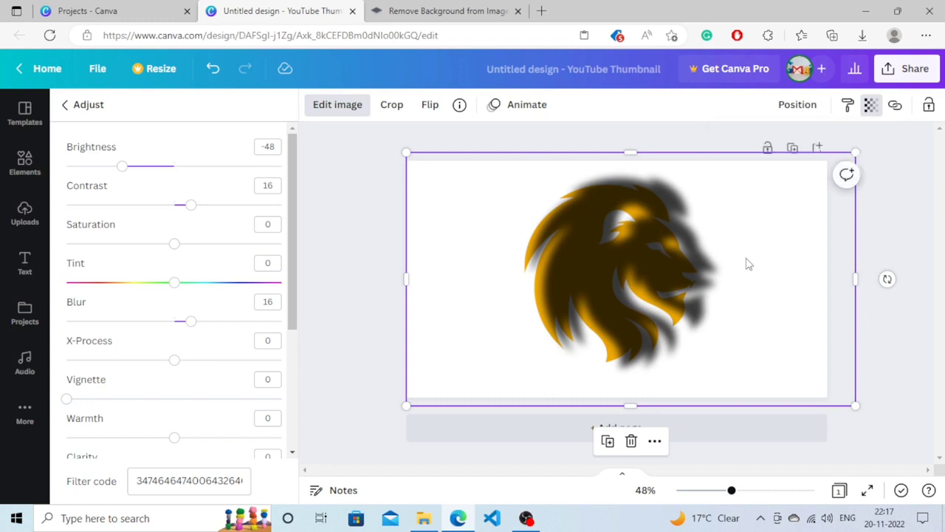
pyautogui.rightClick(603, 268)
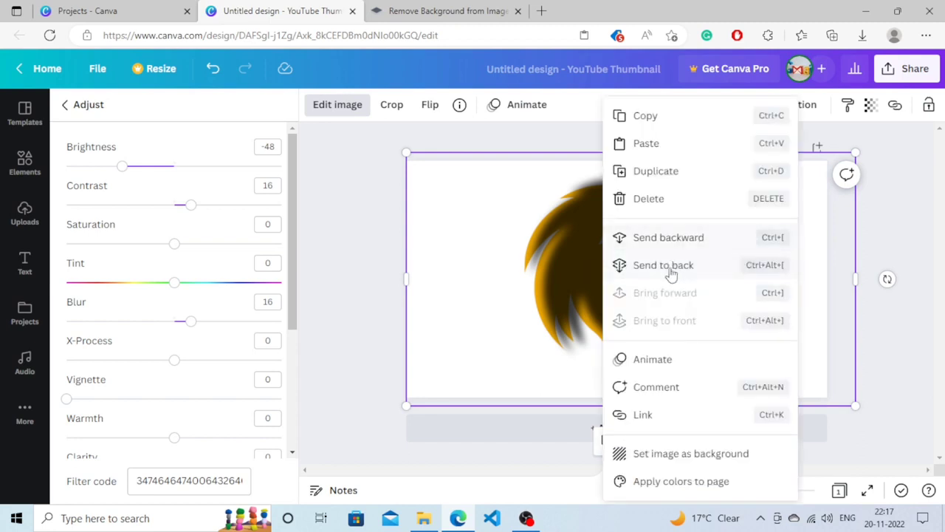
pyautogui.click(669, 269)
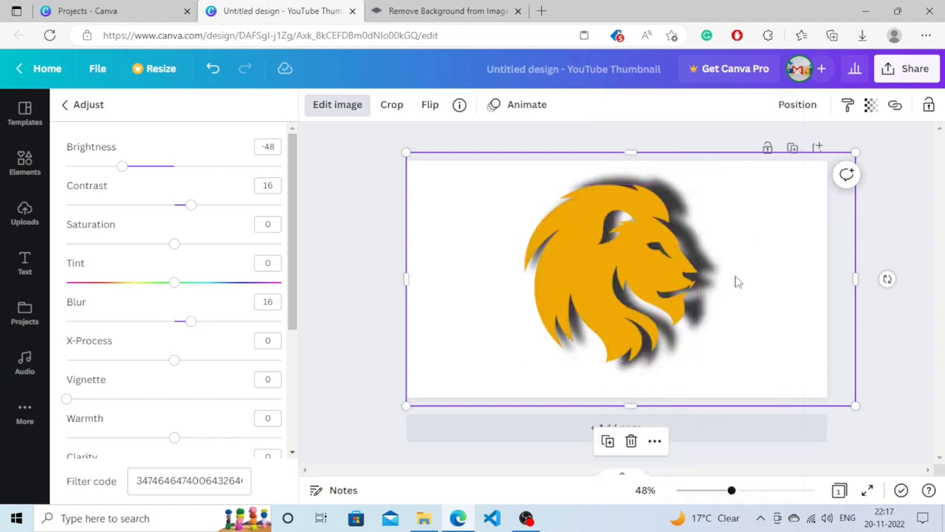